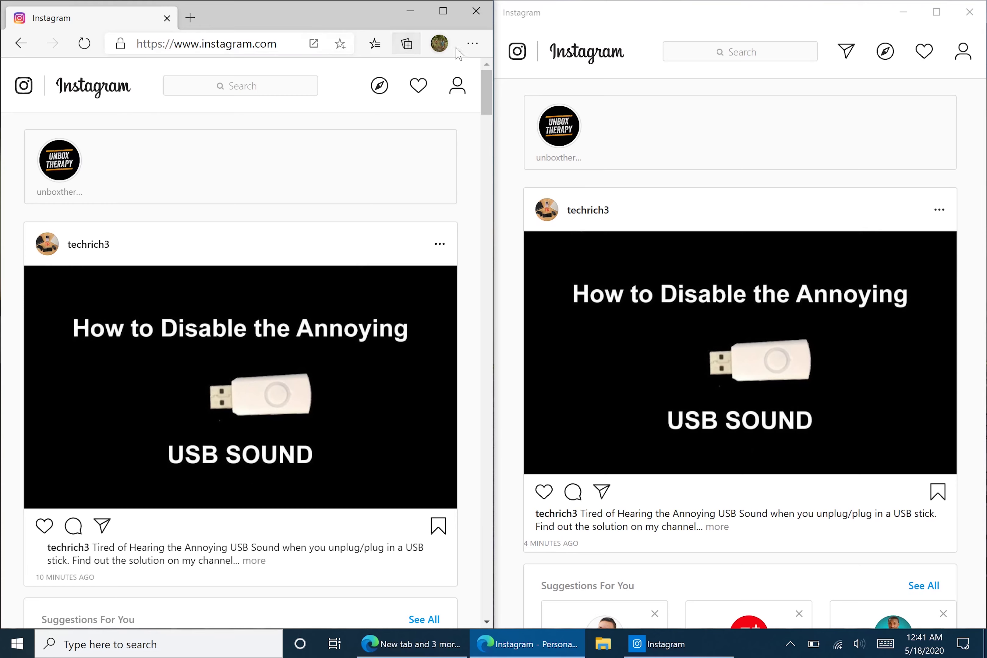
# Install Instagram as an Edge app, visit the techrich3 profile, and return to the home feed
pyautogui.click(468, 55)
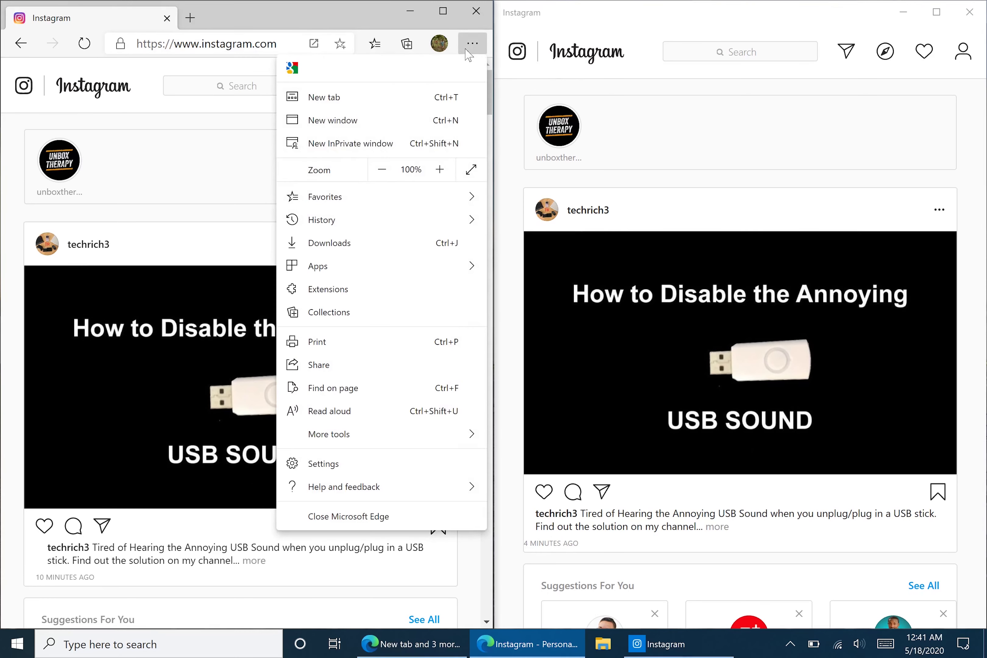
pyautogui.moveTo(386, 268)
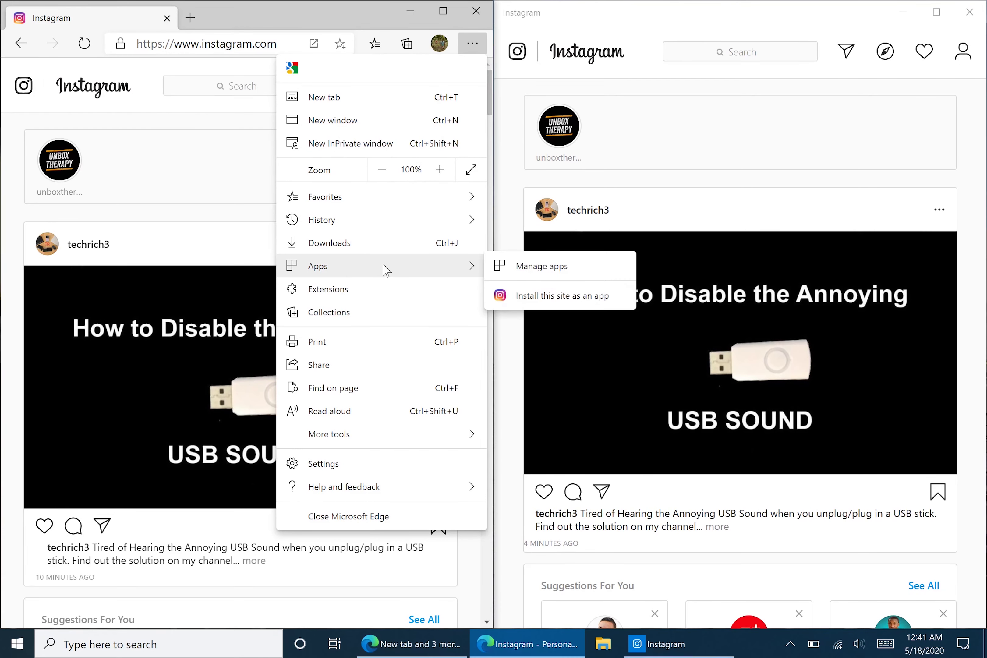
pyautogui.click(539, 296)
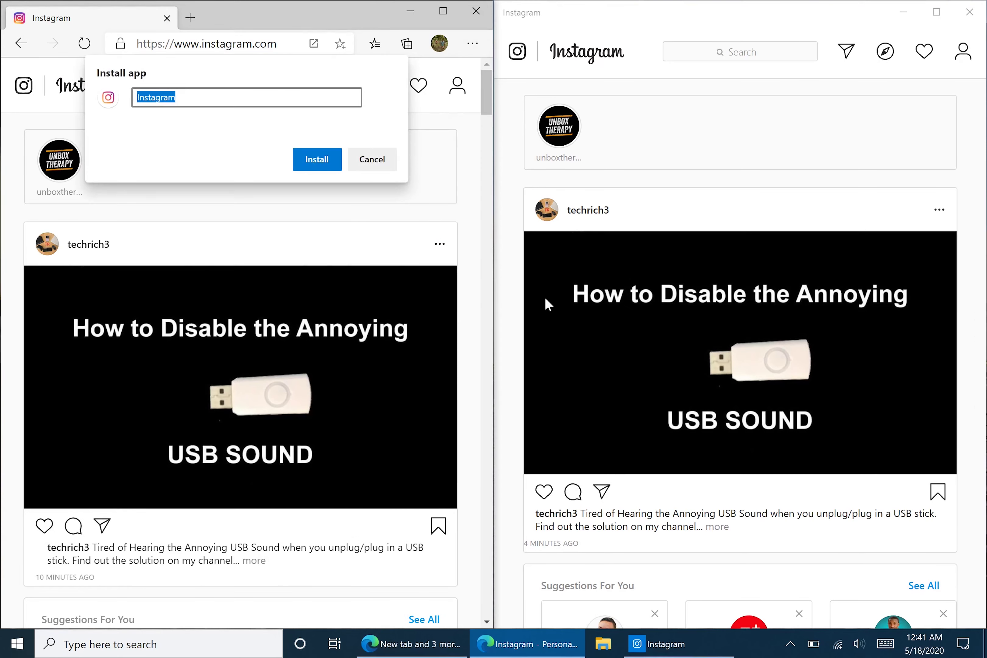
pyautogui.click(323, 158)
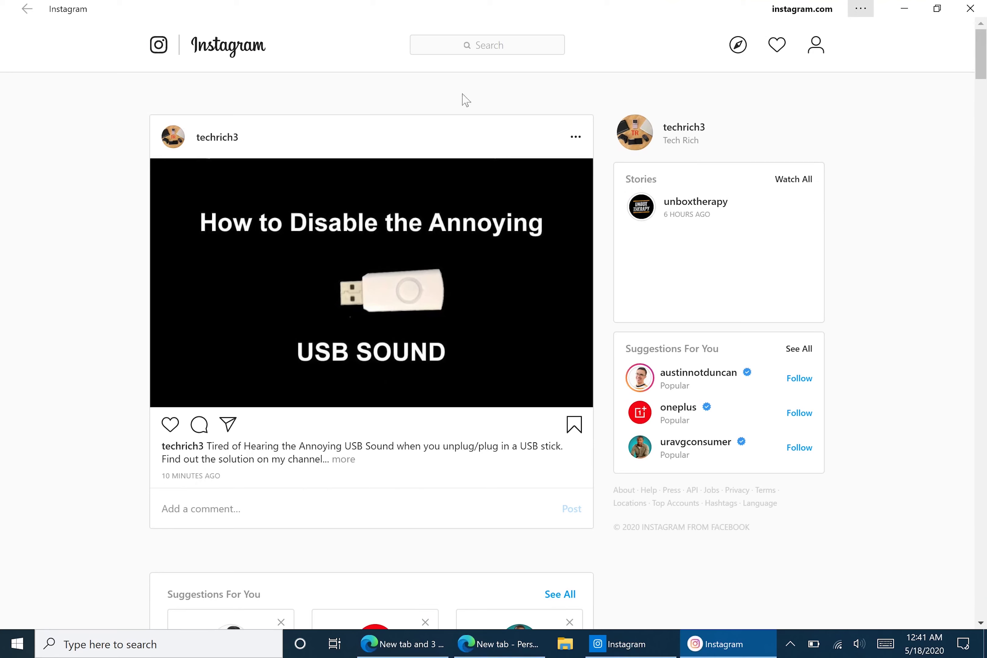
pyautogui.click(633, 136)
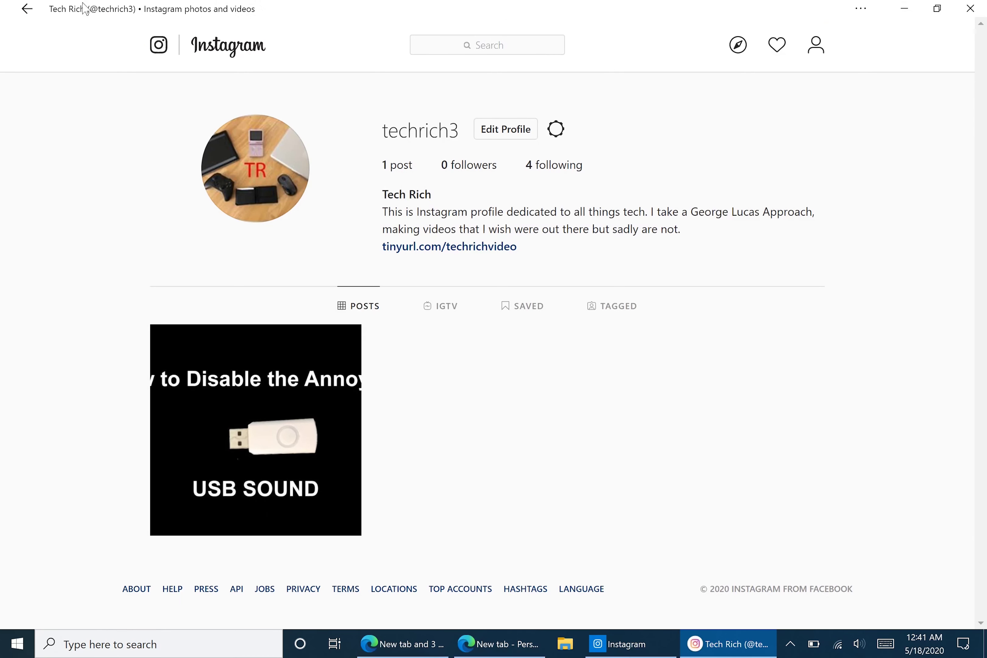
pyautogui.click(26, 8)
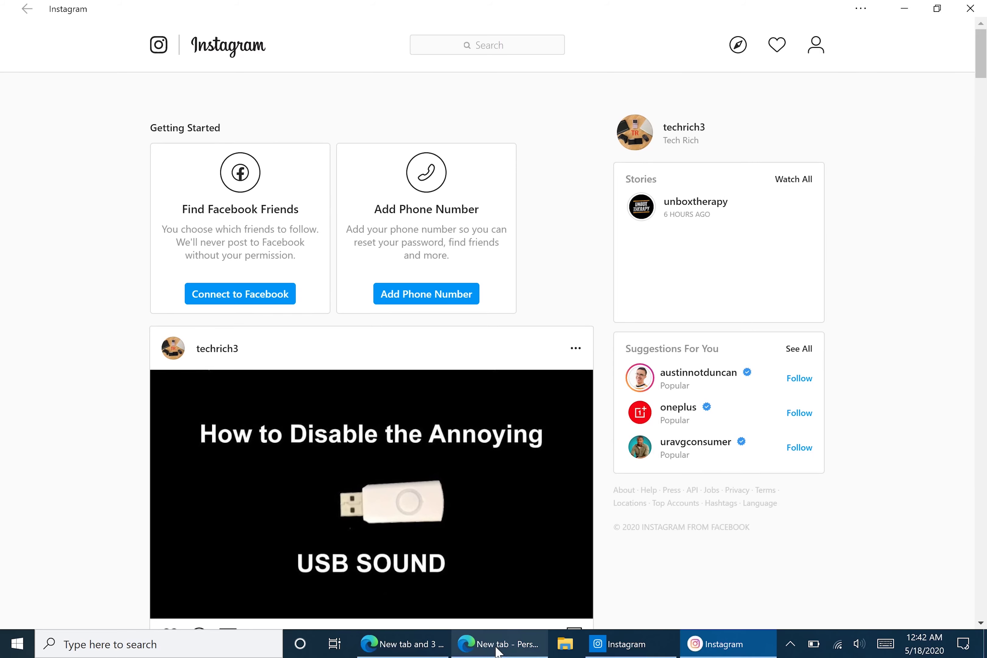
# Bring up the IG Stories for Instagram store page and highlight its title
pyautogui.click(410, 643)
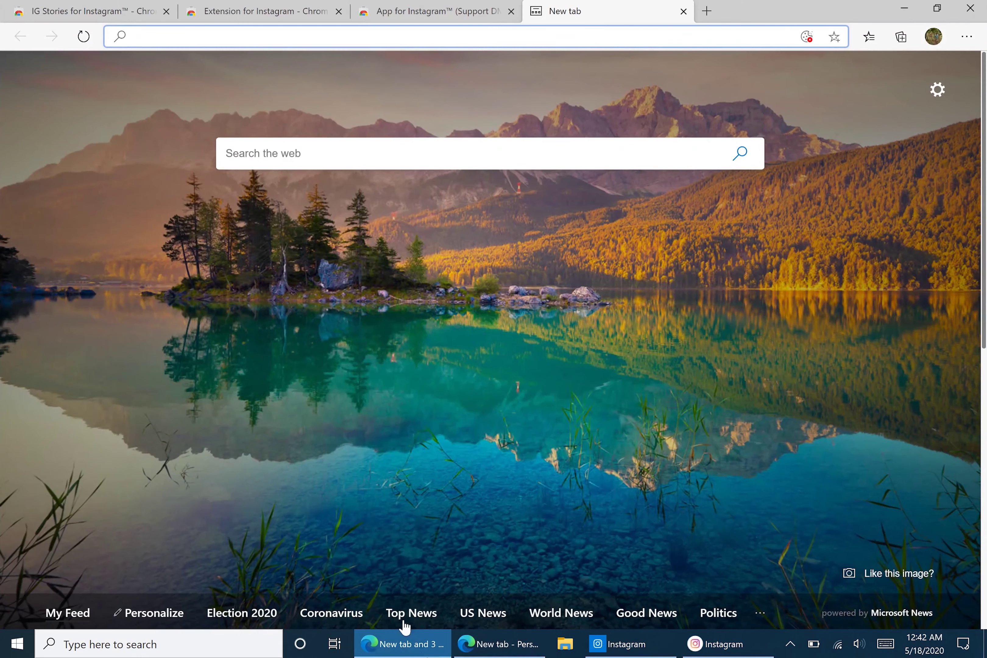
pyautogui.click(55, 15)
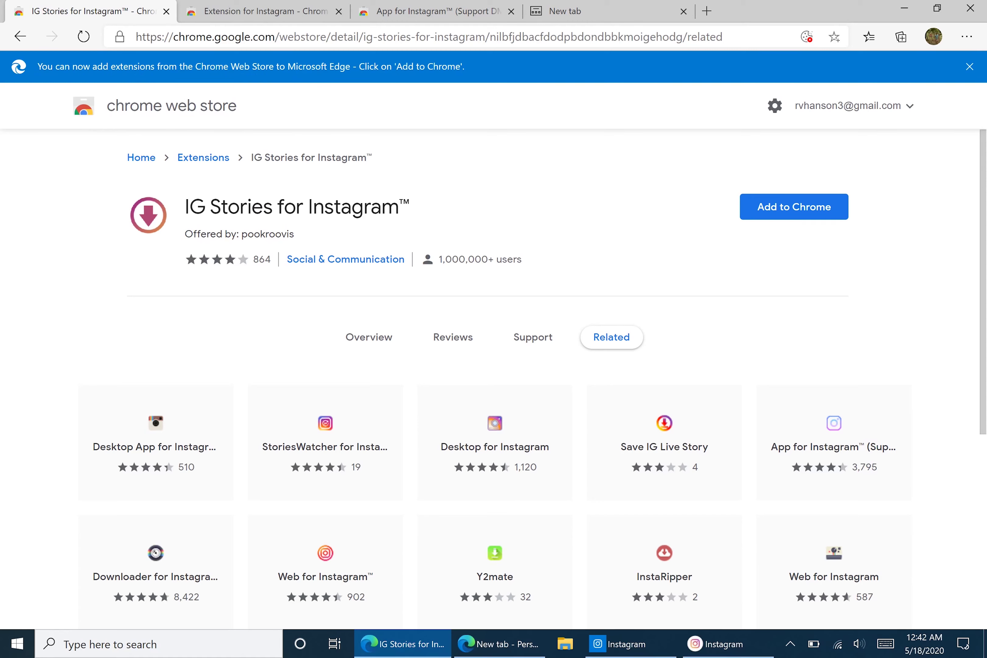
pyautogui.moveTo(185, 209); pyautogui.dragTo(428, 214)
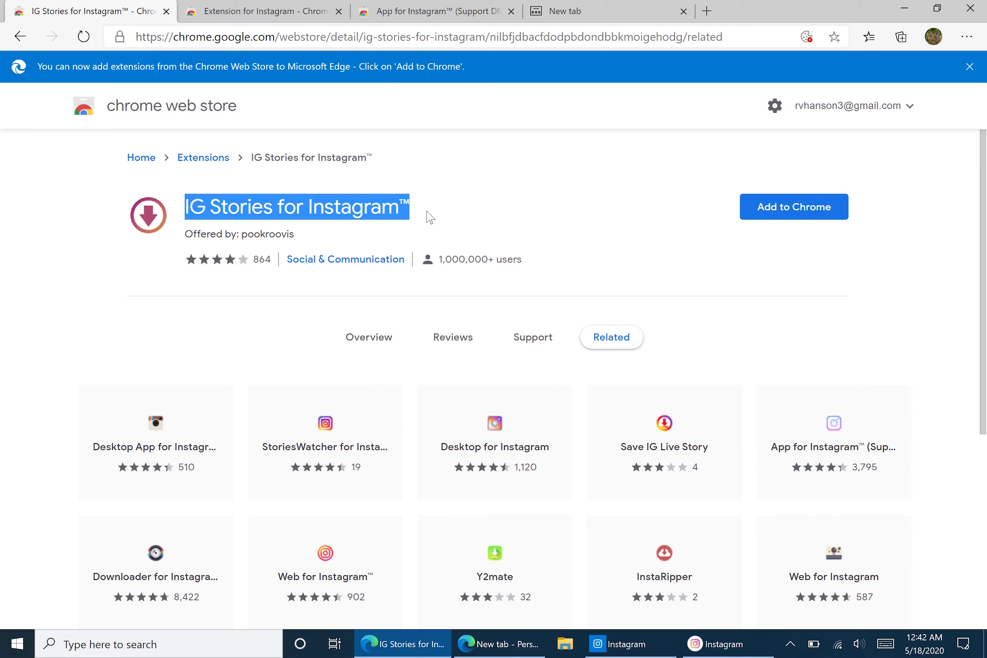
# Add IG Stories for Instagram to Edge and move its icon off the toolbar into the menu
pyautogui.click(785, 206)
pyautogui.click(502, 205)
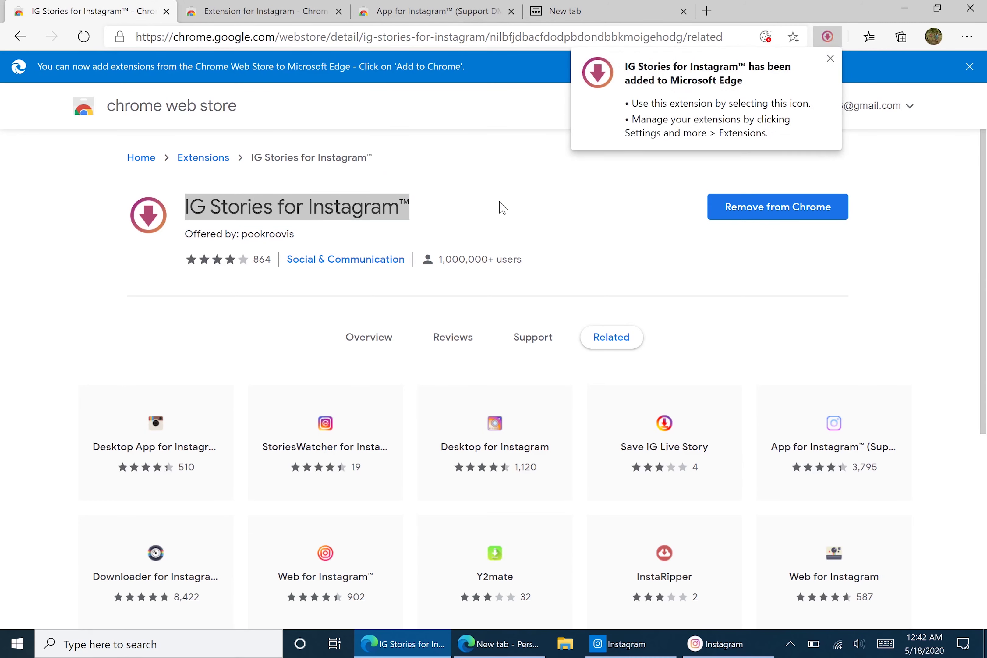
pyautogui.click(831, 60)
pyautogui.rightClick(828, 37)
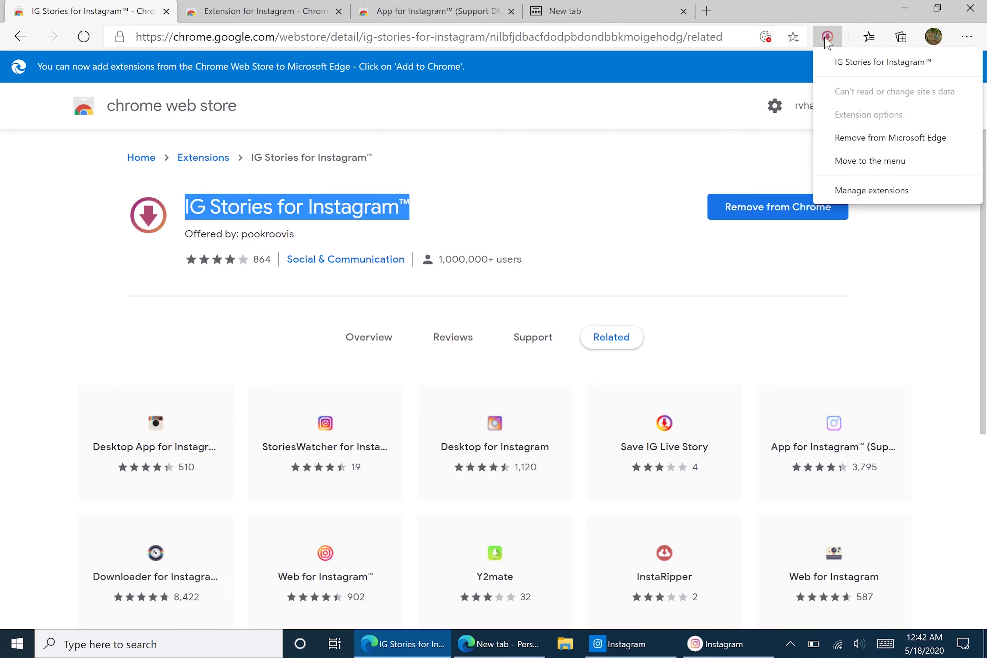
pyautogui.click(848, 161)
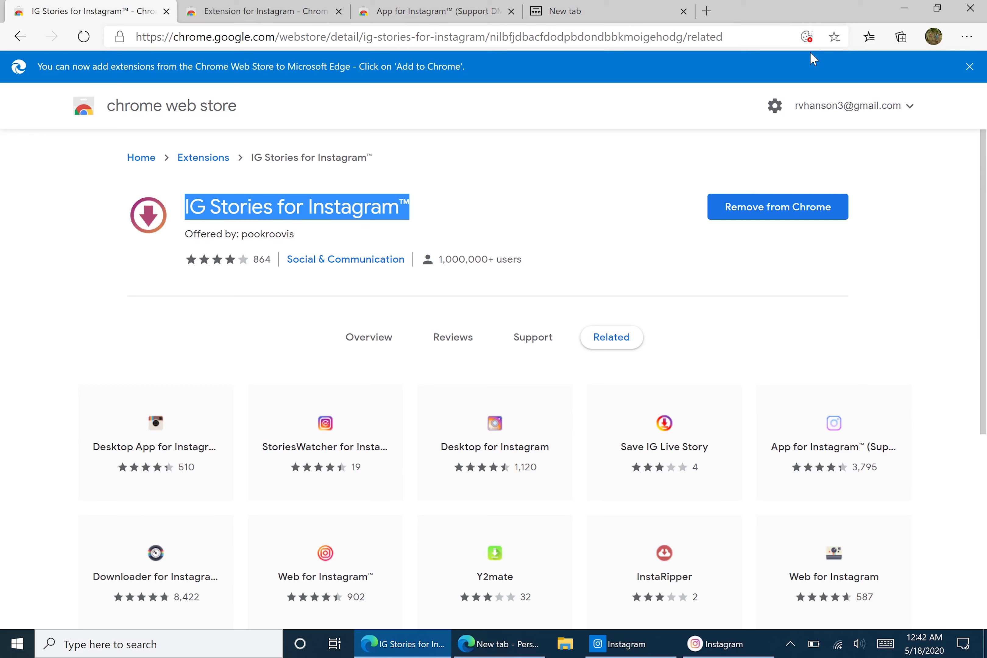
# Add Extension for Instagram to Edge and move its icon off the toolbar into the menu
pyautogui.click(268, 22)
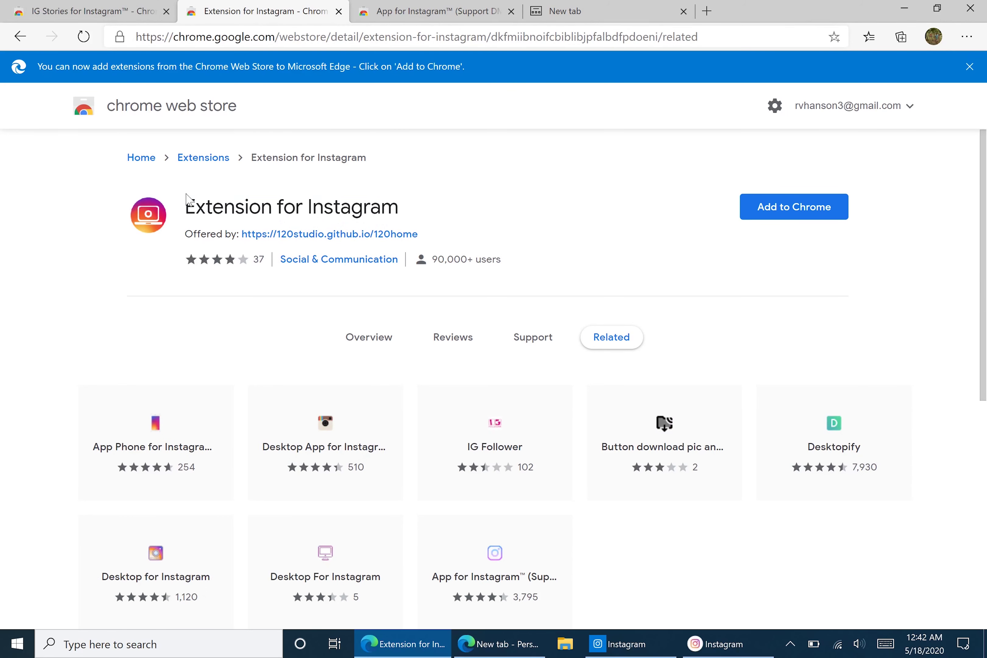
pyautogui.moveTo(186, 207); pyautogui.dragTo(412, 205)
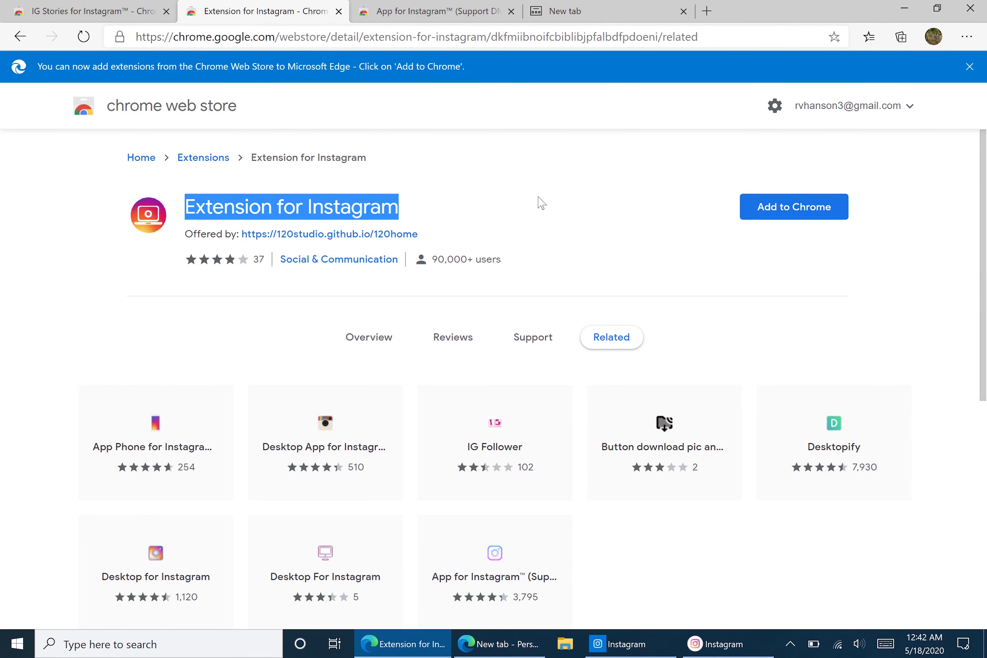
pyautogui.click(778, 208)
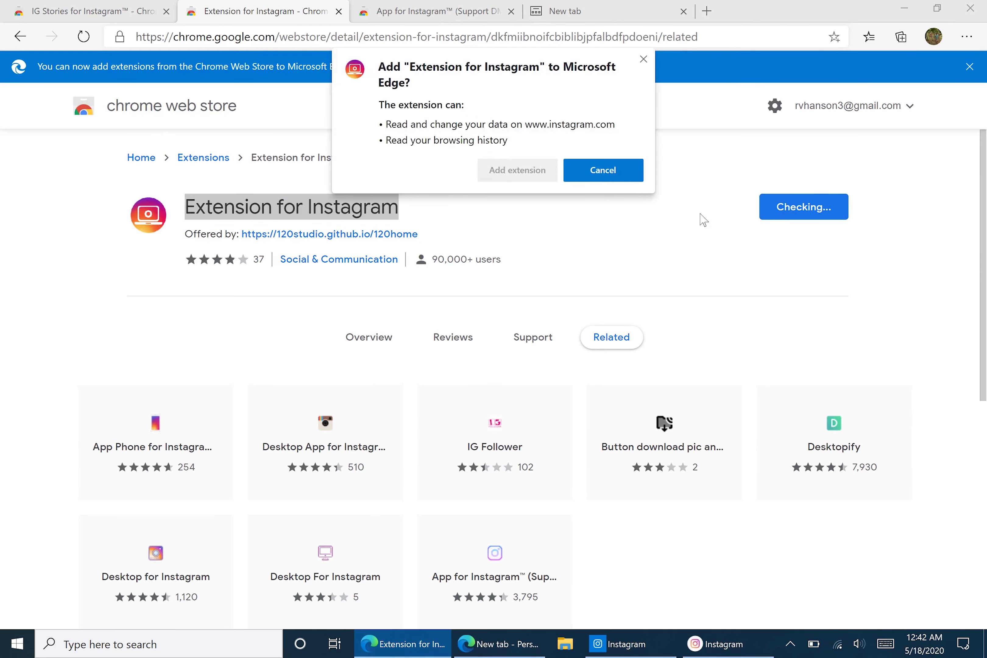
pyautogui.click(516, 171)
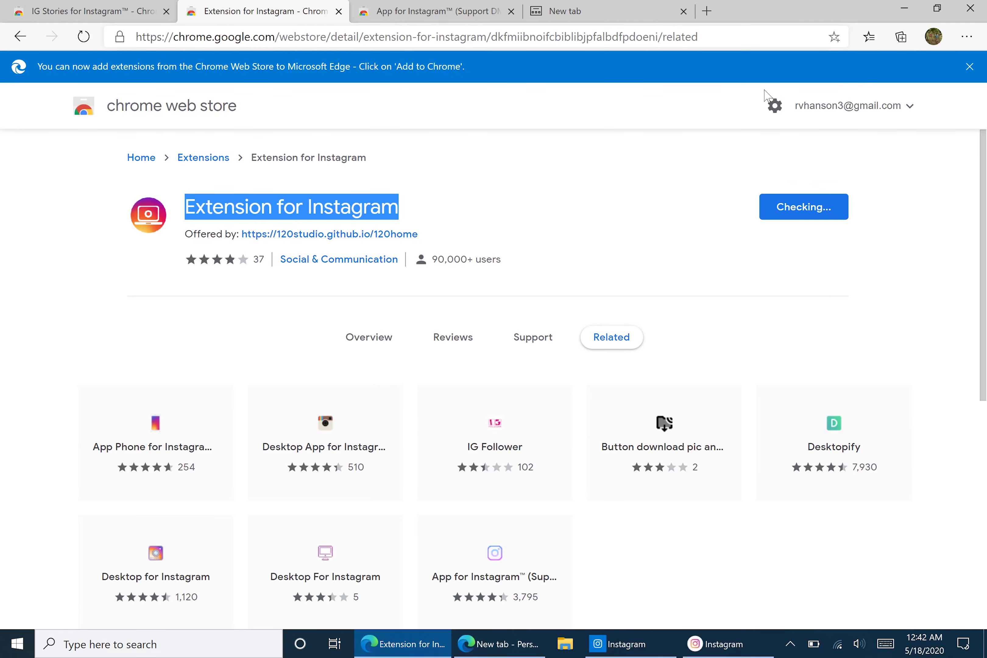
pyautogui.click(831, 59)
pyautogui.rightClick(828, 35)
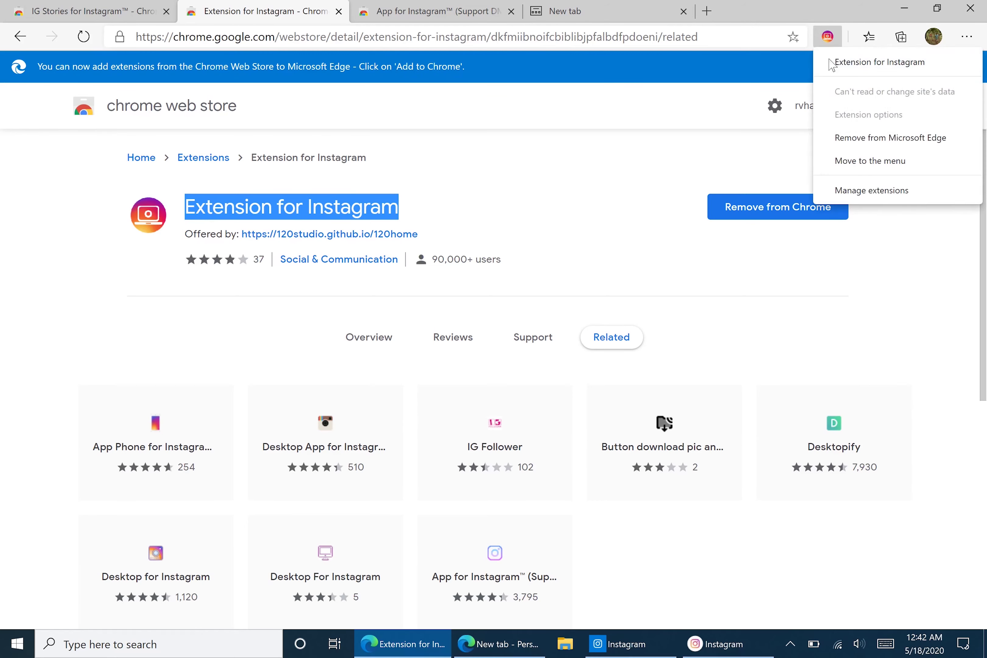
pyautogui.click(848, 169)
# Close the Instagram app window and relaunch it from the taskbar
pyautogui.click(727, 649)
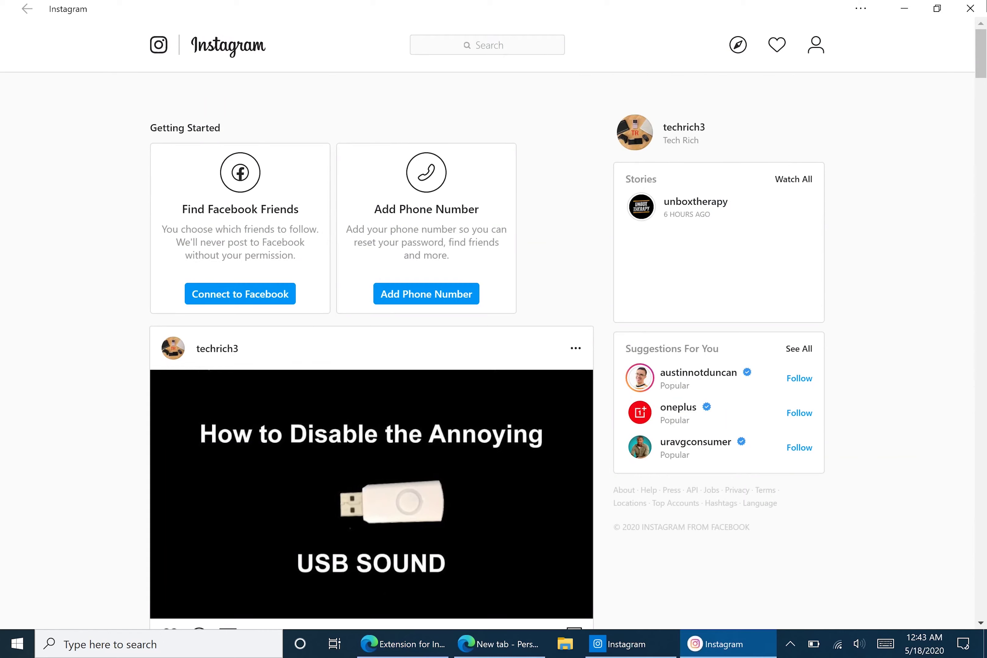
pyautogui.click(977, 9)
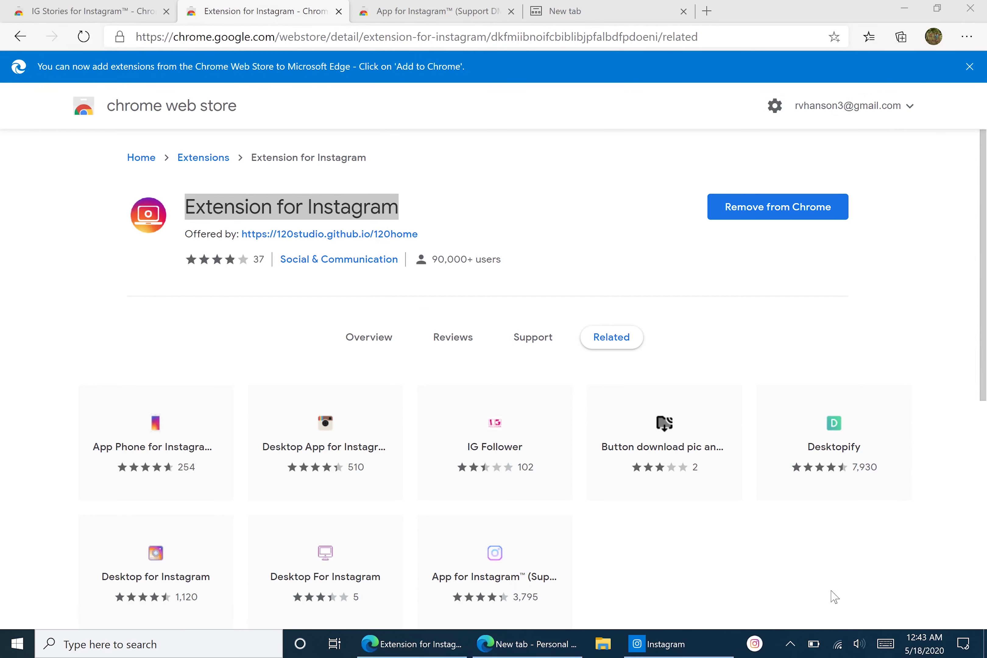
pyautogui.click(754, 643)
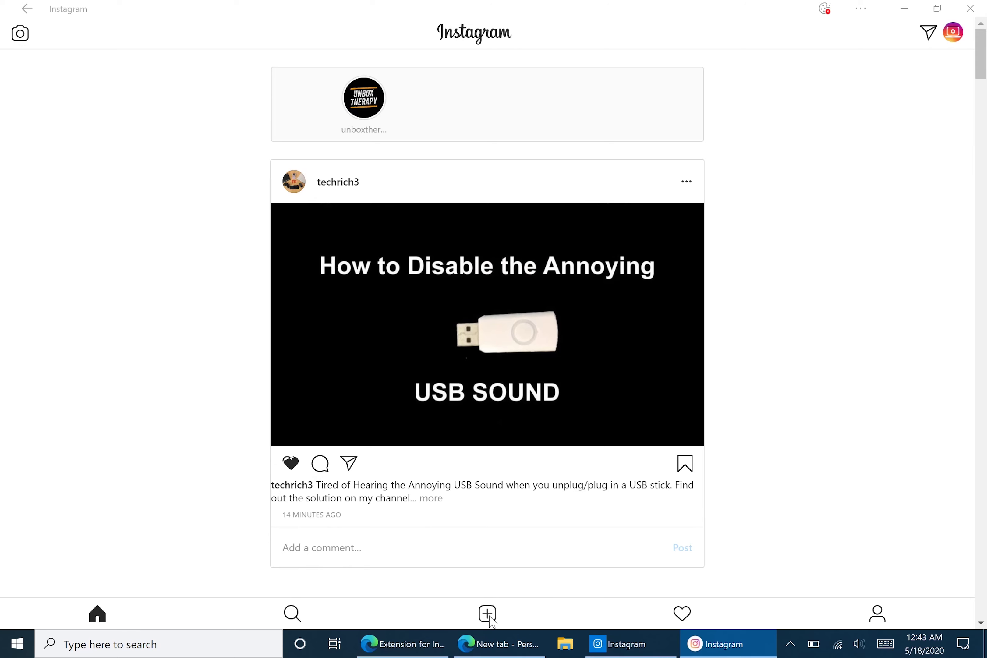
# Post banner.jpg from the computer with the Clarendon filter applied
pyautogui.click(487, 614)
pyautogui.doubleClick(264, 144)
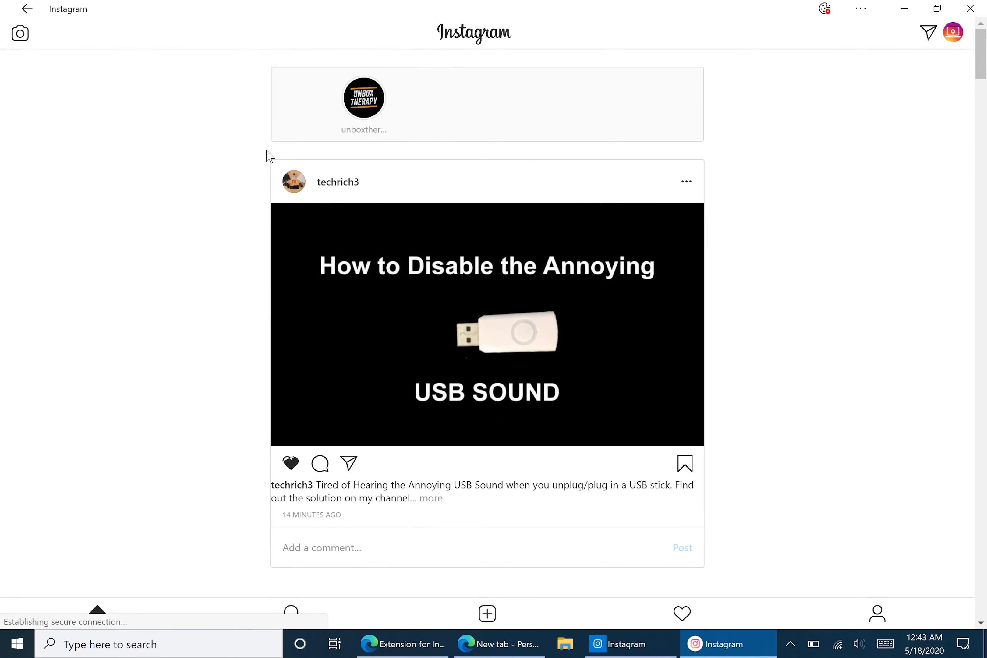
pyautogui.click(938, 9)
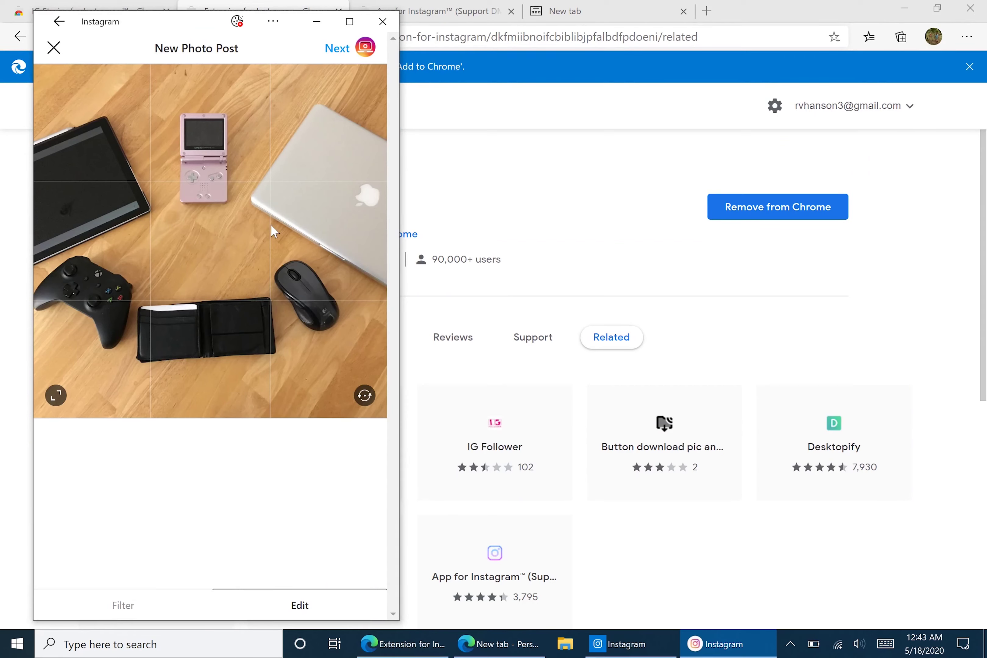
pyautogui.click(103, 605)
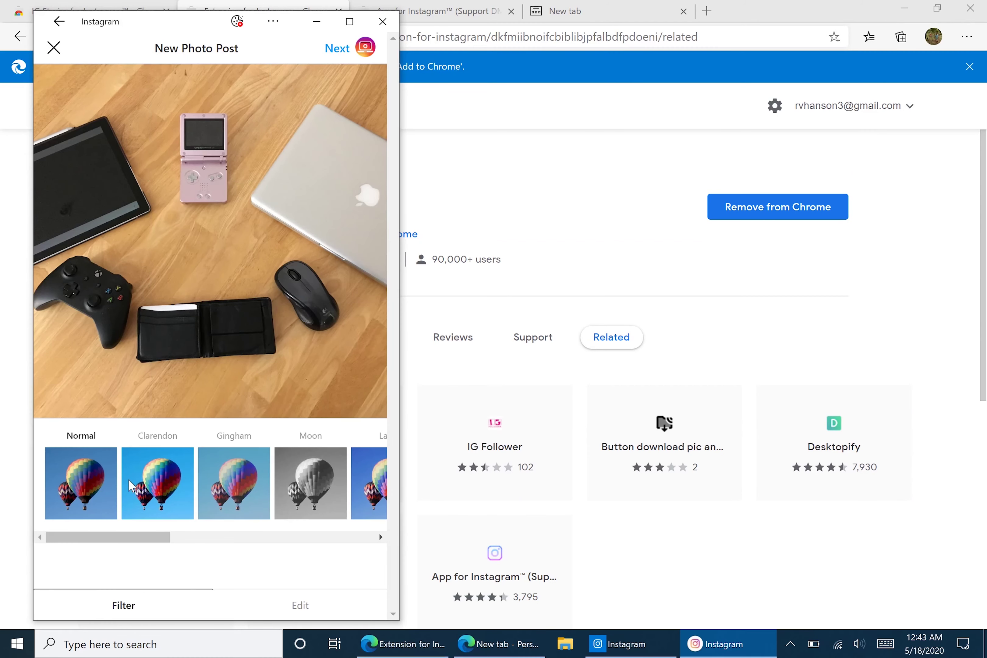
pyautogui.click(158, 486)
pyautogui.click(331, 51)
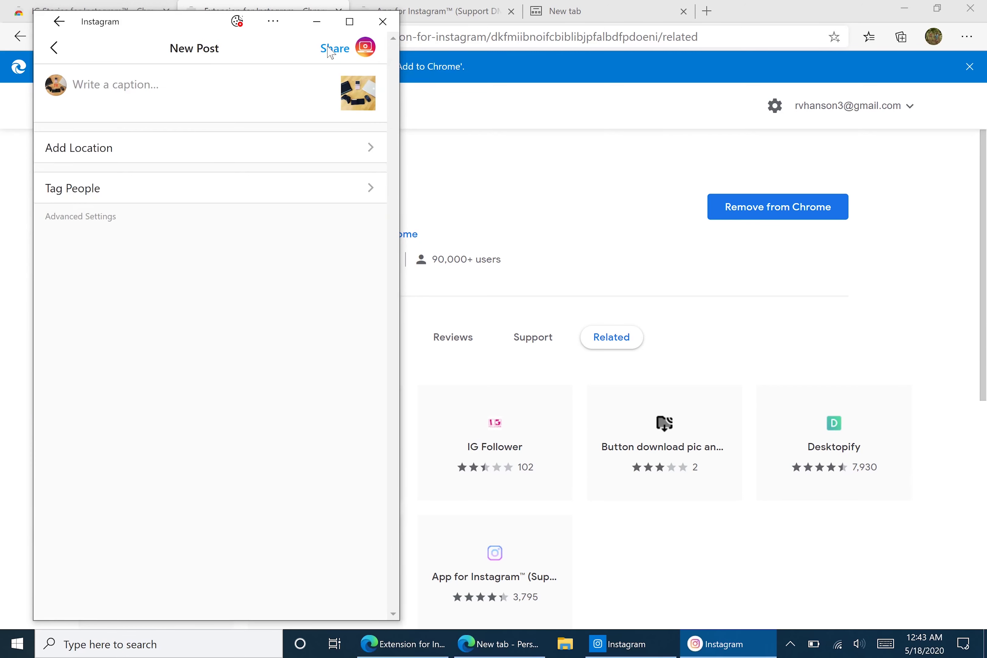
pyautogui.click(336, 48)
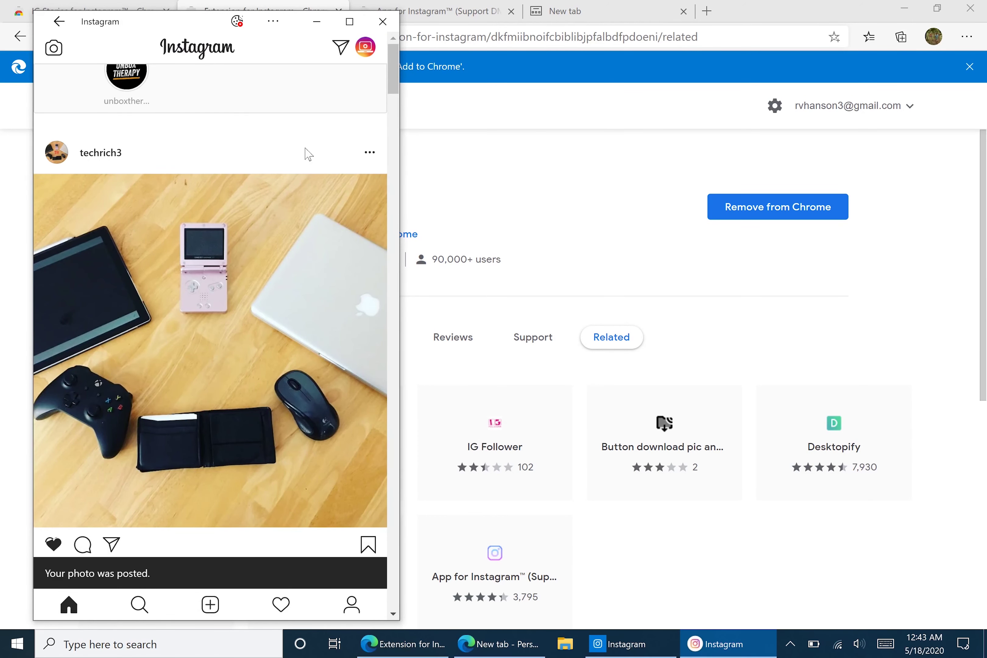
# Turn on Dark Theme in Extension for Instagram settings and close the Instagram window
pyautogui.click(365, 47)
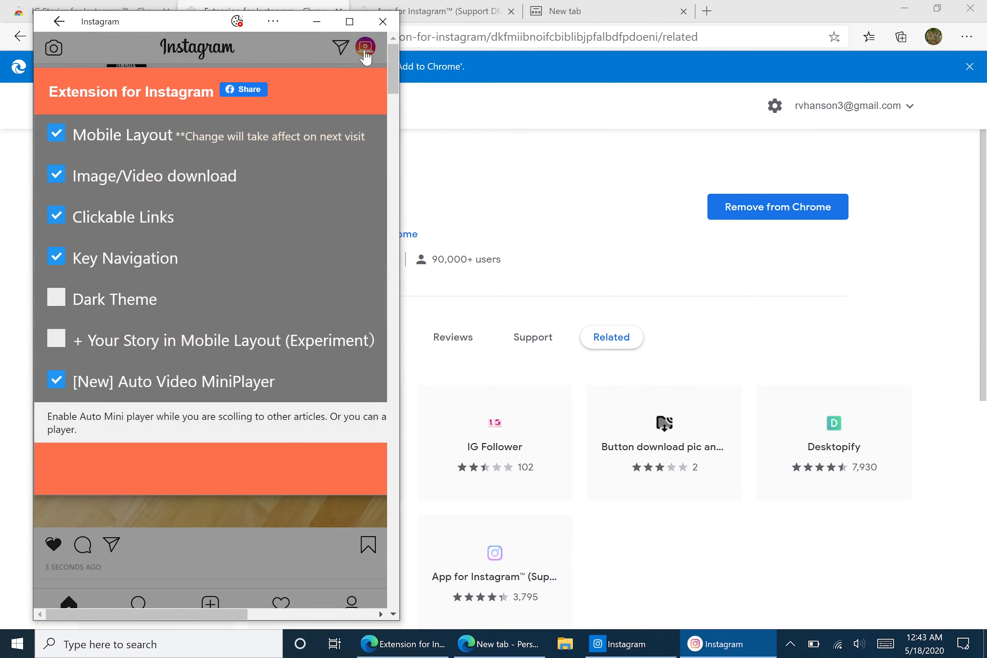
pyautogui.click(56, 298)
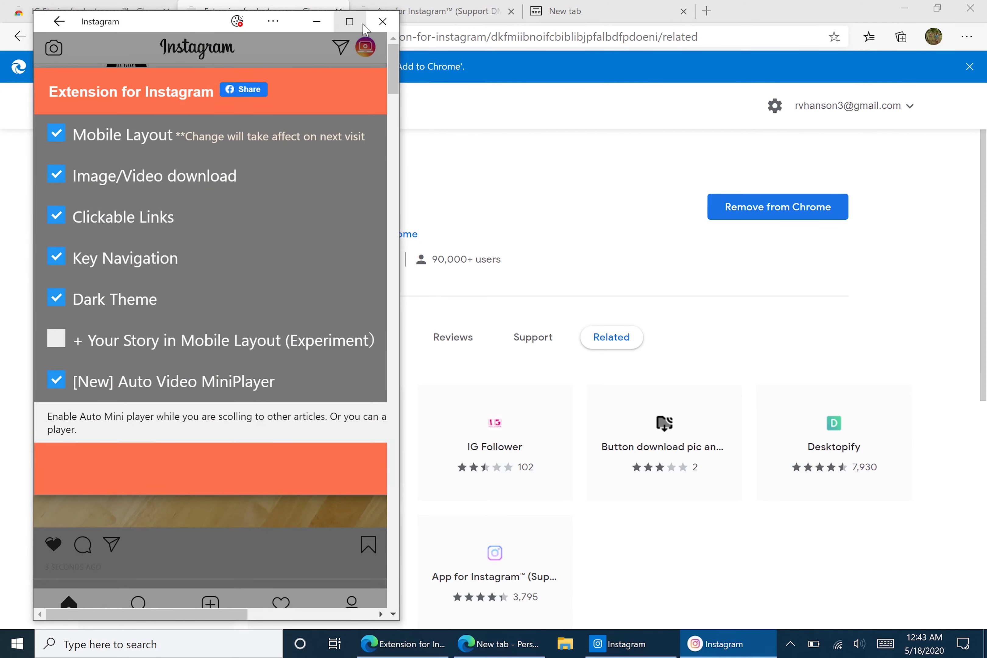
pyautogui.click(383, 22)
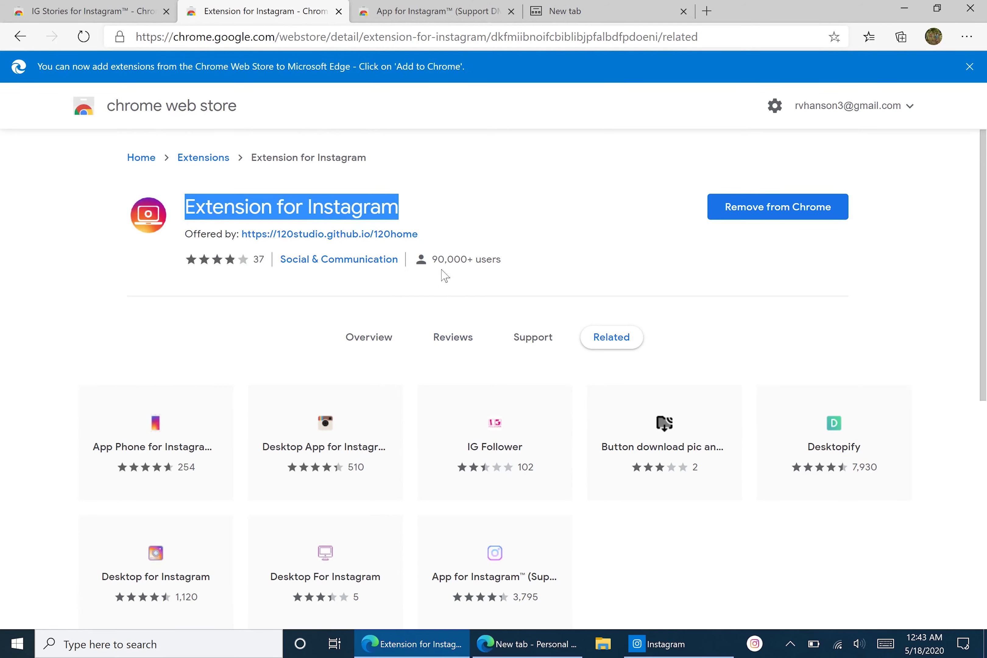
# Add the App for Instagram™ (Support DM) extension to Edge
pyautogui.click(427, 11)
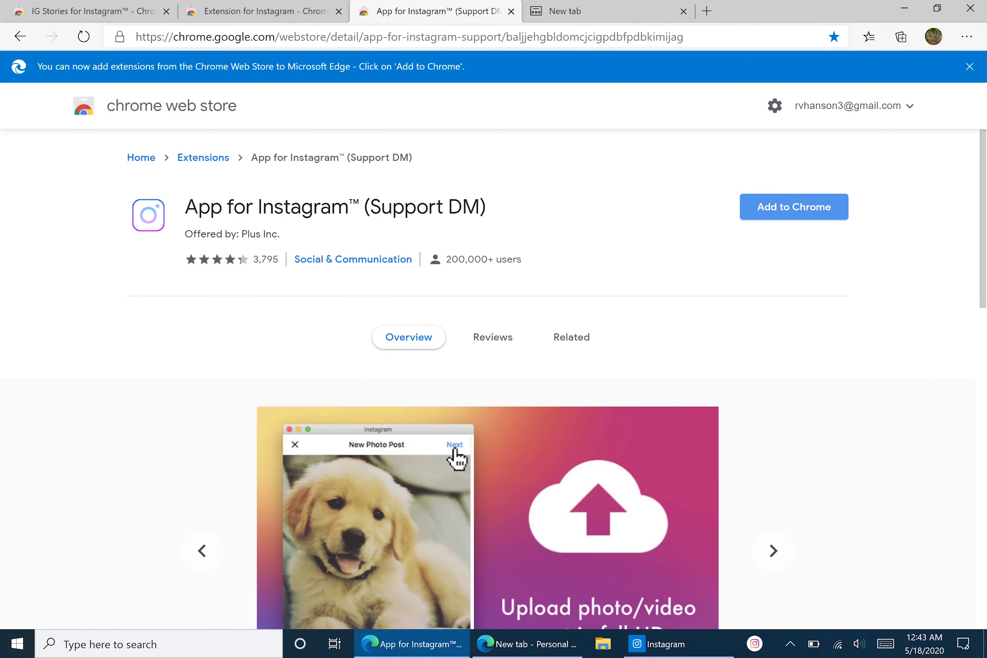
pyautogui.click(767, 207)
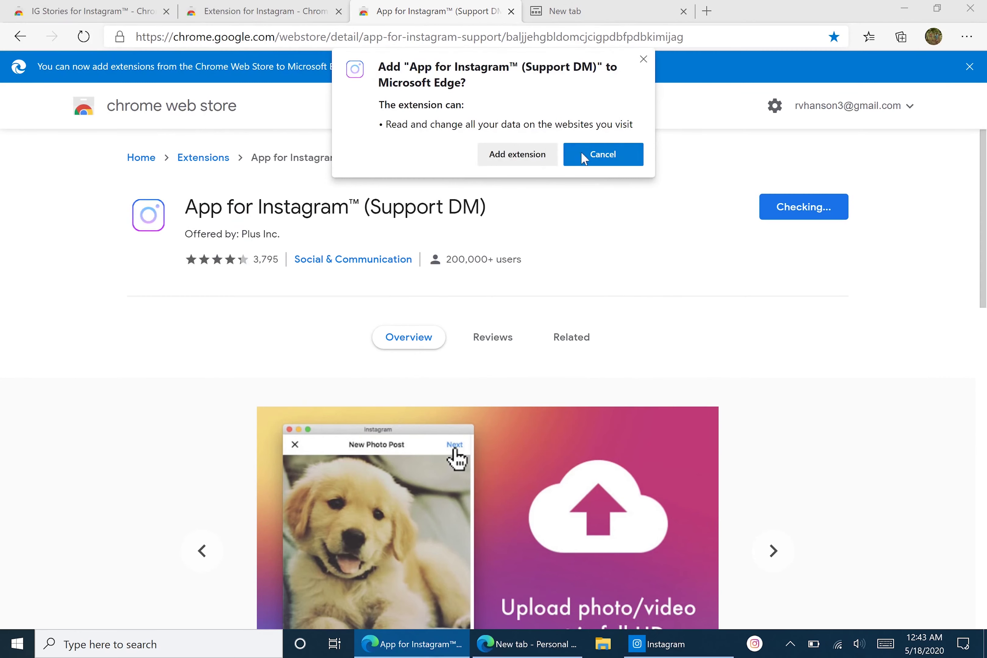
pyautogui.click(500, 155)
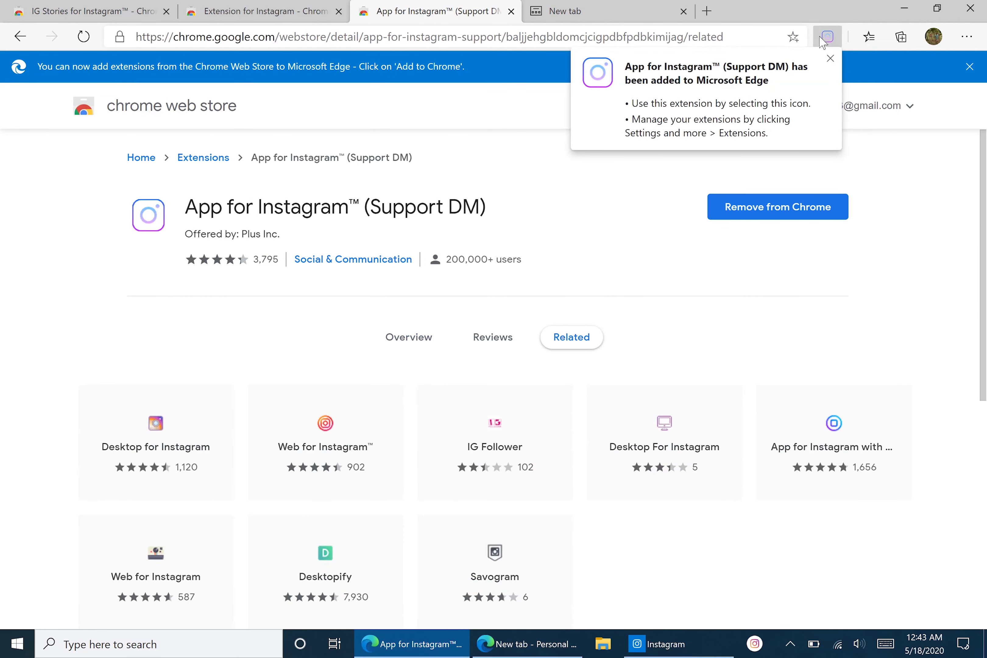
# Open the extension's Instagram window, then reopen the Instagram app from the taskbar
pyautogui.click(825, 39)
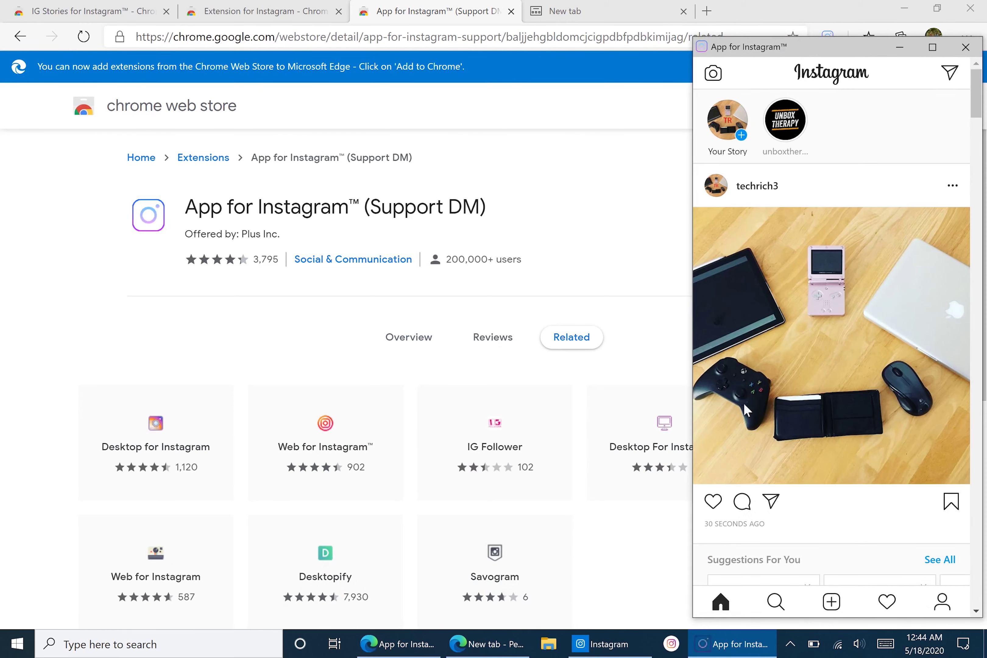
pyautogui.moveTo(682, 460)
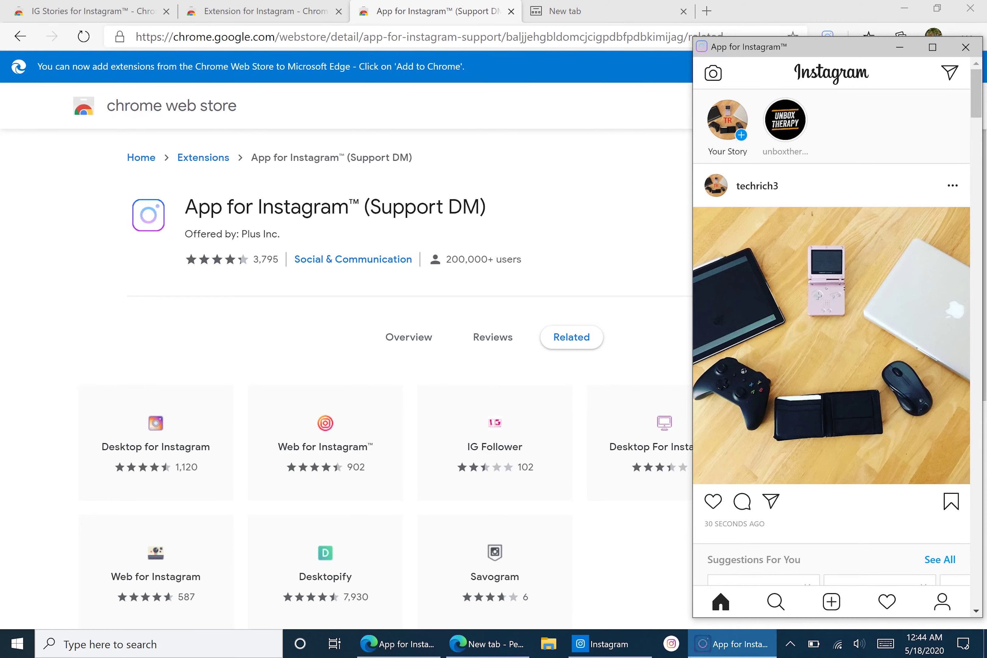
pyautogui.click(671, 644)
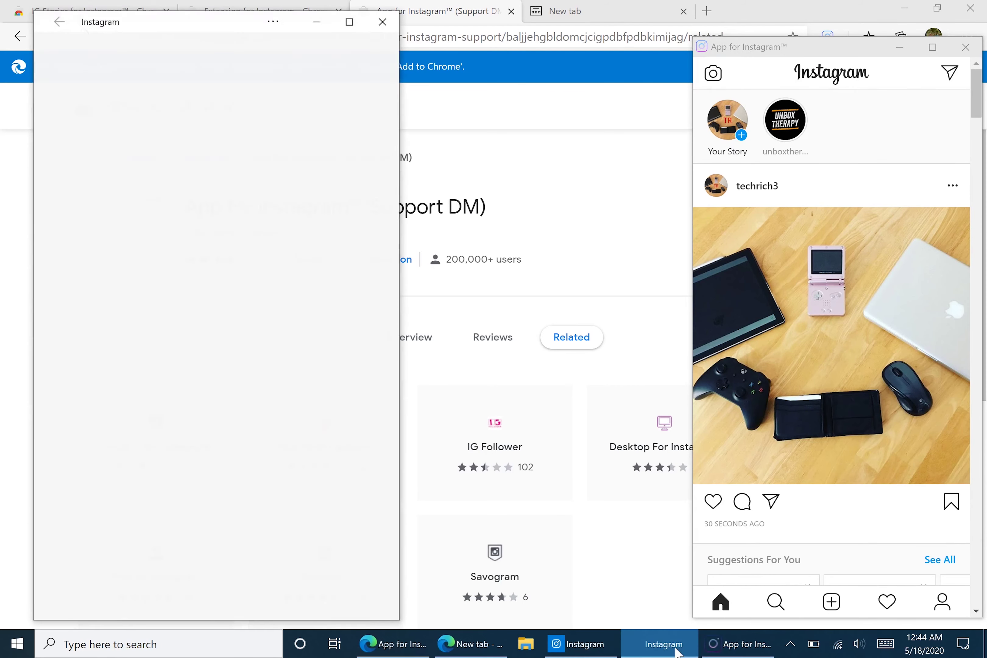